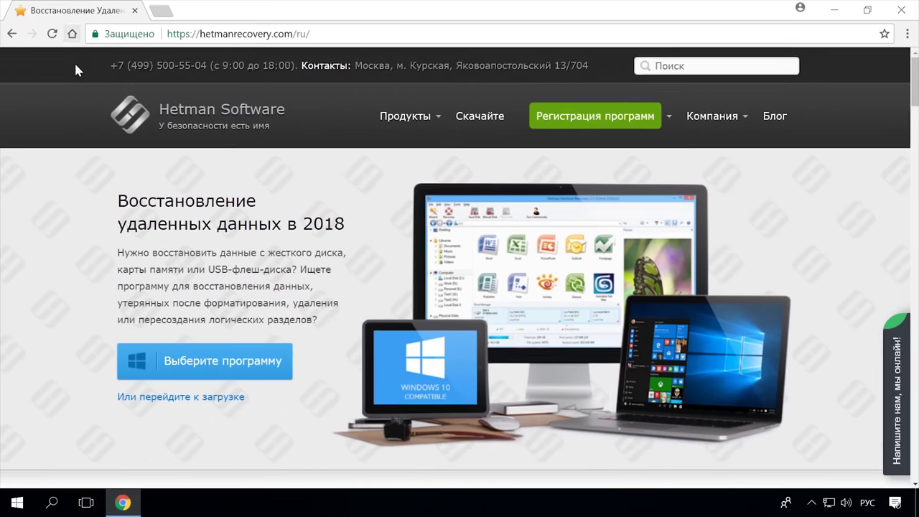
- Open the Partition Recovery 2.8 product page from the Hetman home page's program list and start its free download
scroll(75, 64, "down", 11)
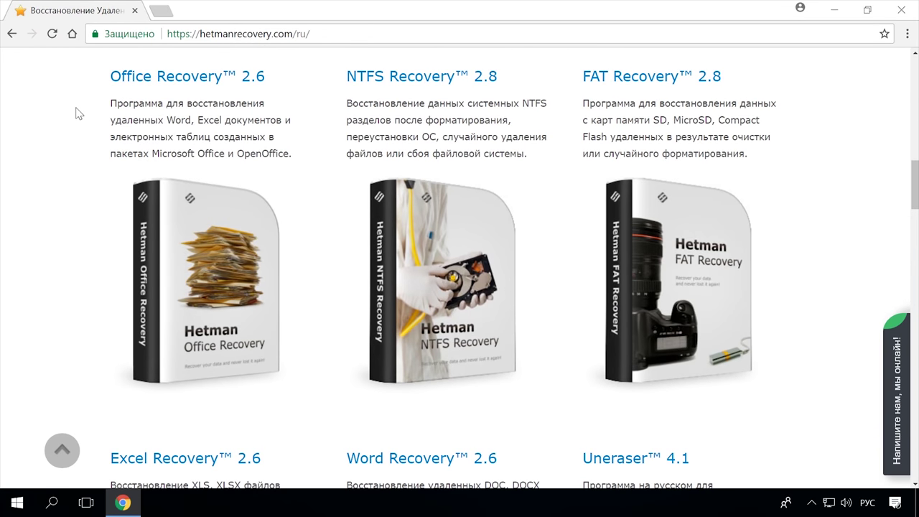
scroll(75, 113, "down", 5)
scroll(78, 114, "up", 5)
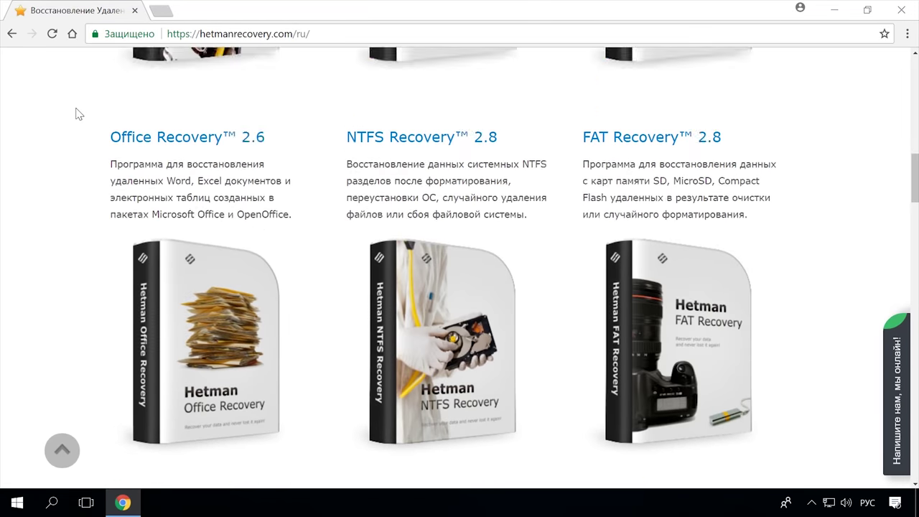
scroll(79, 114, "up", 6)
left_click(263, 196)
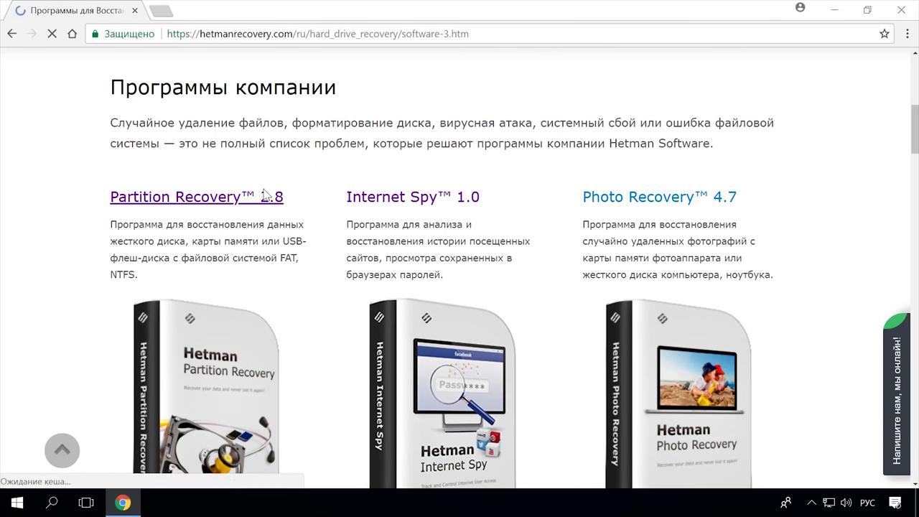
scroll(302, 200, "down", 3)
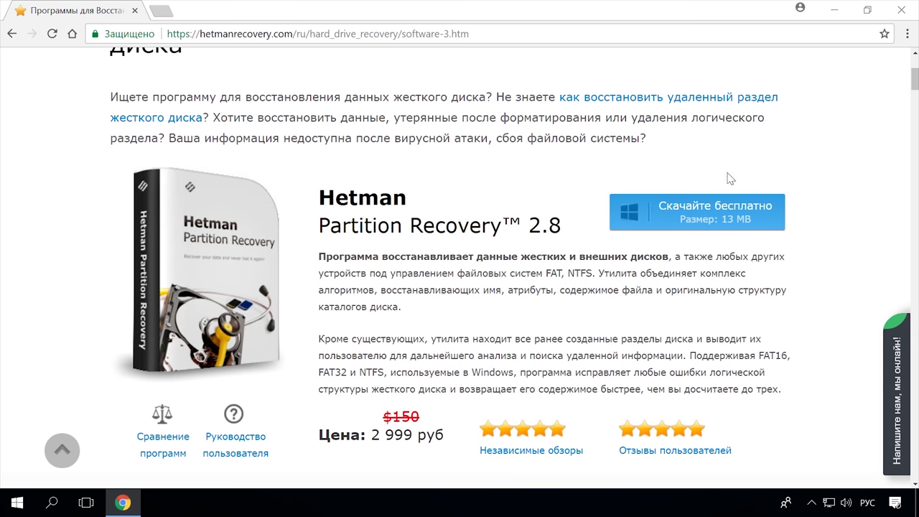
left_click(729, 218)
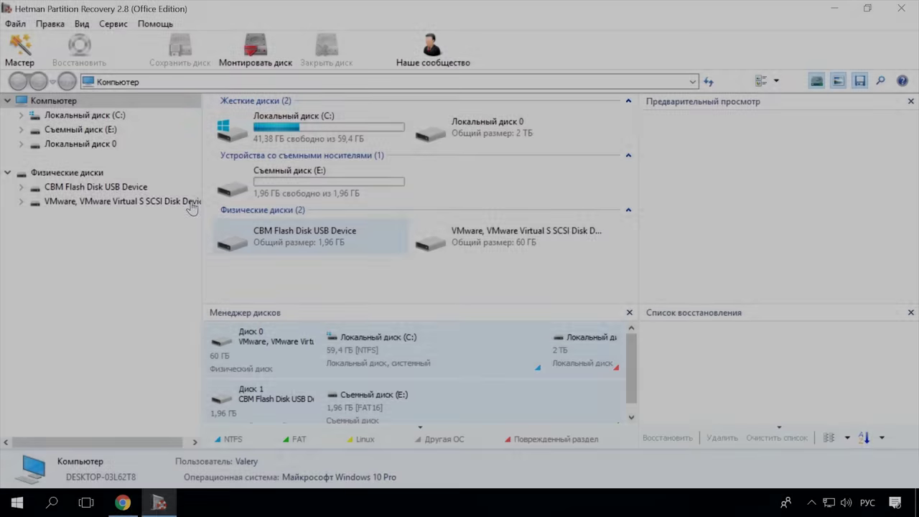
- Run a quick scan of the removable disk (E:) in Hetman Partition Recovery and close the wizard
double_click(120, 134)
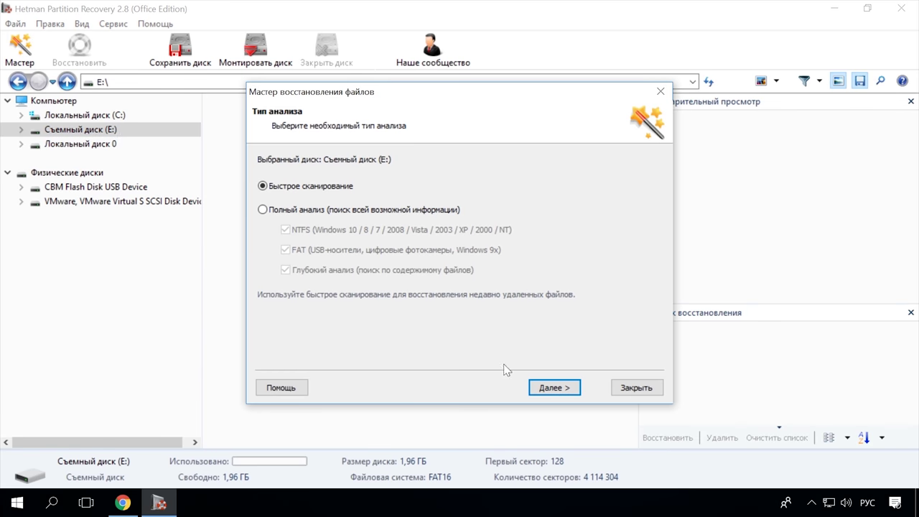
left_click(554, 387)
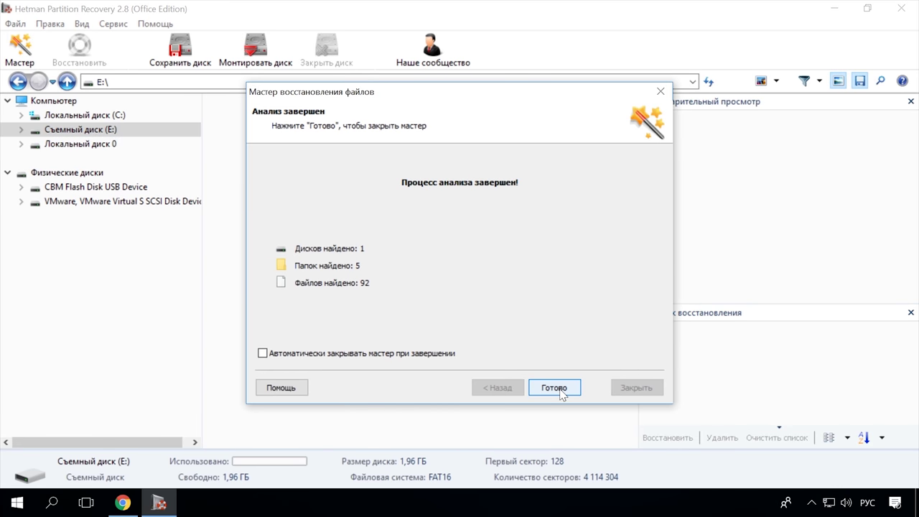
left_click(554, 386)
- Preview the deleted flower picture, model-2436214_1920.jpg and Документ Microsoft Word.docx on drive E:
scroll(298, 371, "down", 2)
left_click(297, 371)
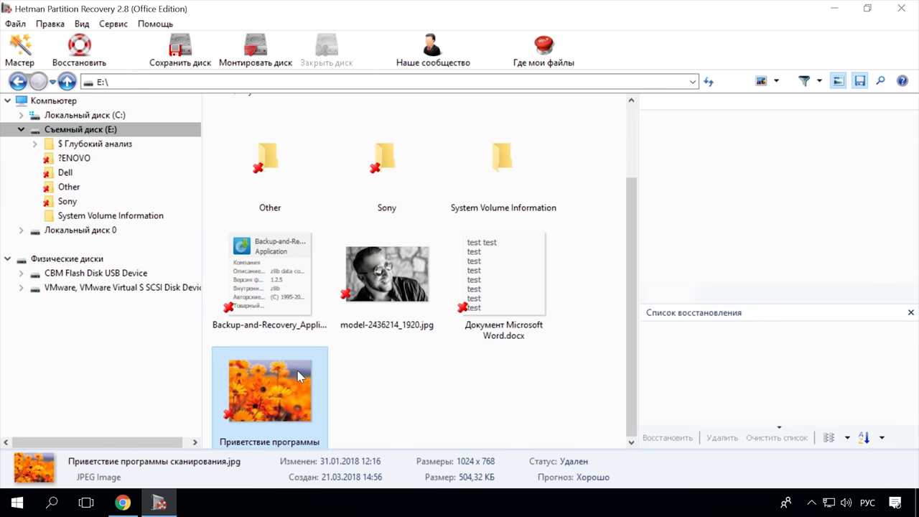
left_click(391, 283)
left_click(503, 287)
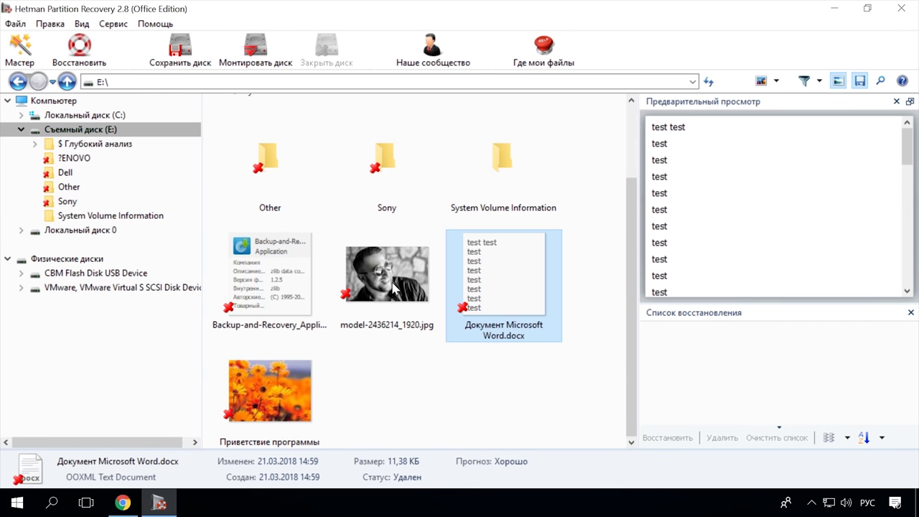
- Start restoring the deleted image CB_Green_AssistVAIOButton.jpg from the Sony folder
left_click(69, 202)
left_click(375, 164)
right_click(375, 164)
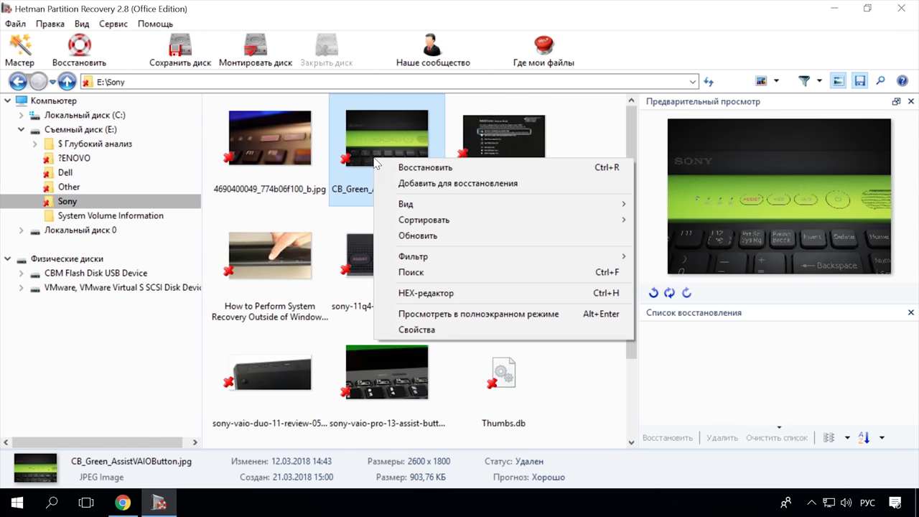
left_click(395, 167)
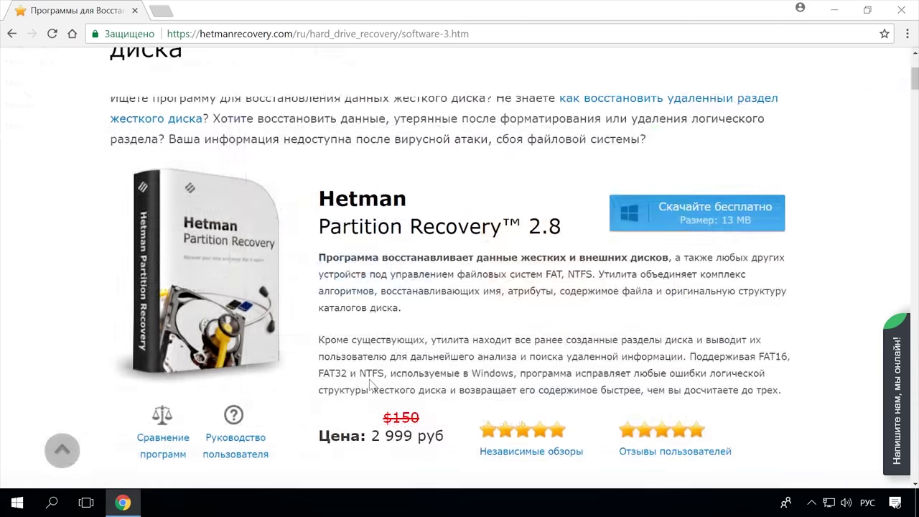
- Switch to Chrome, open the site's blog and look through the article on converting a Mac-formatted disk to a Windows disk
scroll(372, 385, "up", 3)
left_click(774, 117)
scroll(763, 221, "down", 2)
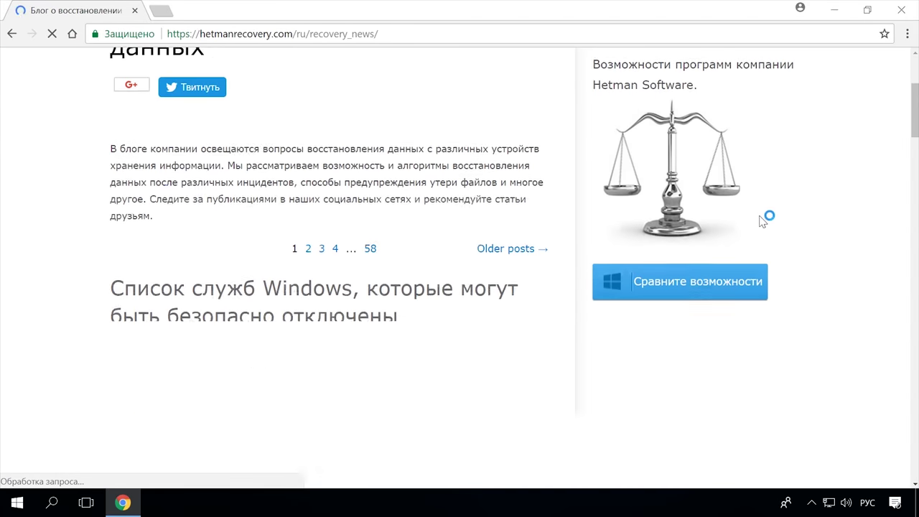
scroll(763, 221, "down", 10)
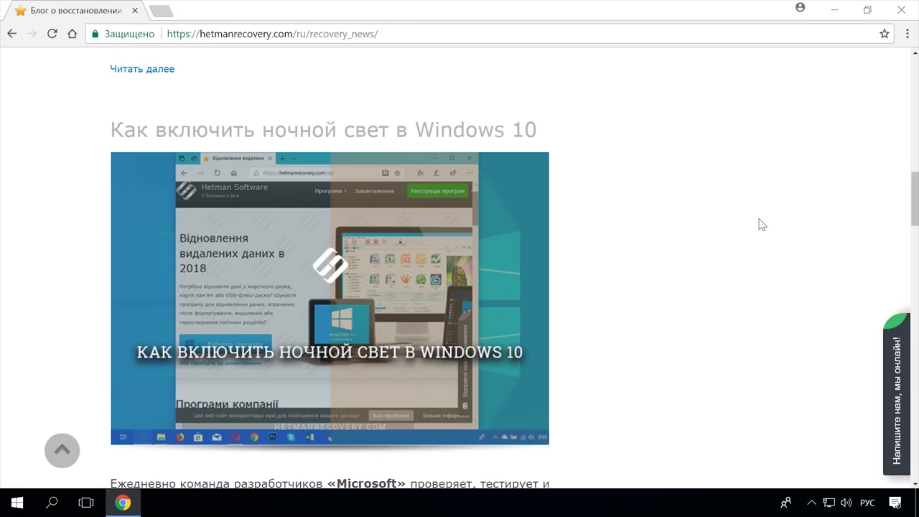
scroll(762, 224, "down", 15)
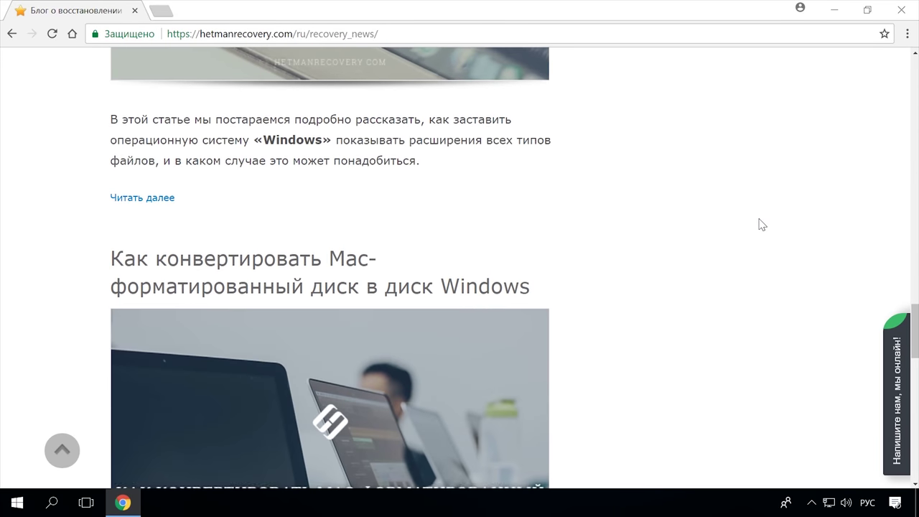
scroll(762, 224, "down", 2)
left_click(495, 147)
scroll(529, 191, "down", 5)
scroll(529, 191, "down", 15)
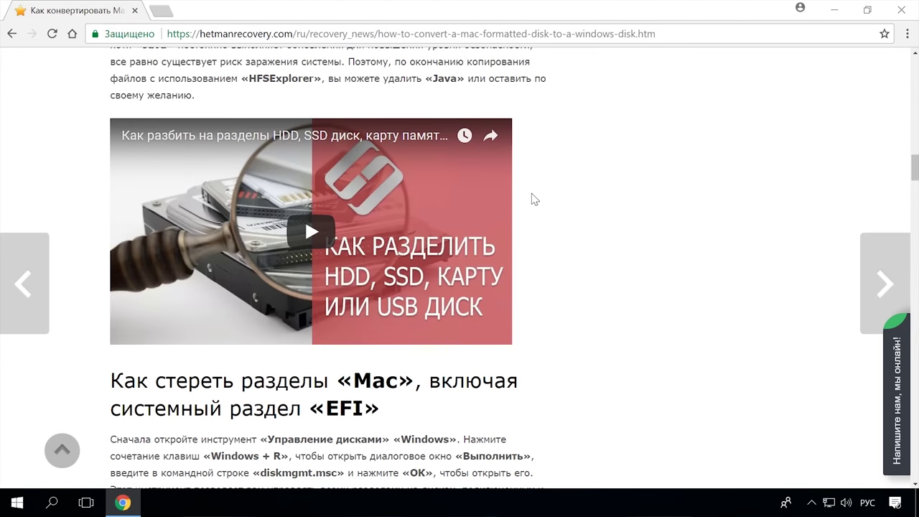
- Open the site's online chat and write the greeting "Здравствуйте"
scroll(532, 199, "down", 4)
left_click(894, 388)
type("Здравствуйте")
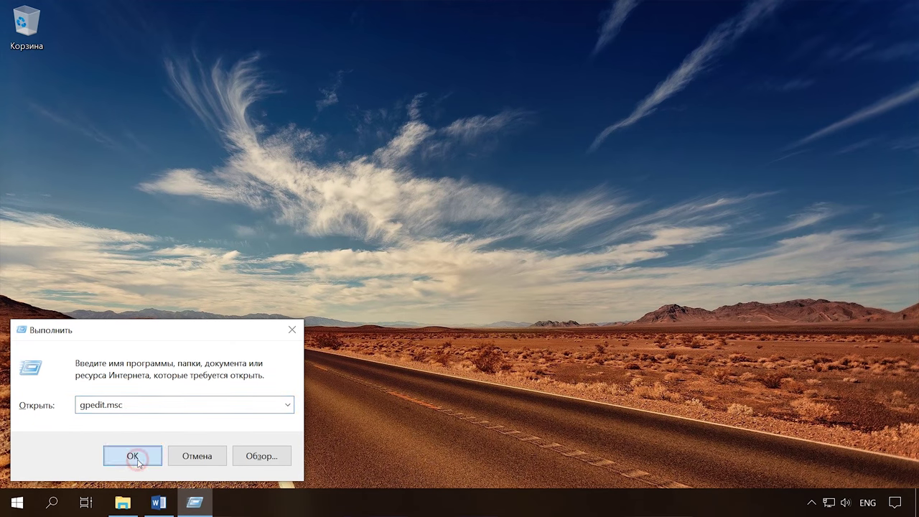
- Launch the Local Group Policy Editor by running gpedit.msc
left_click(135, 458)
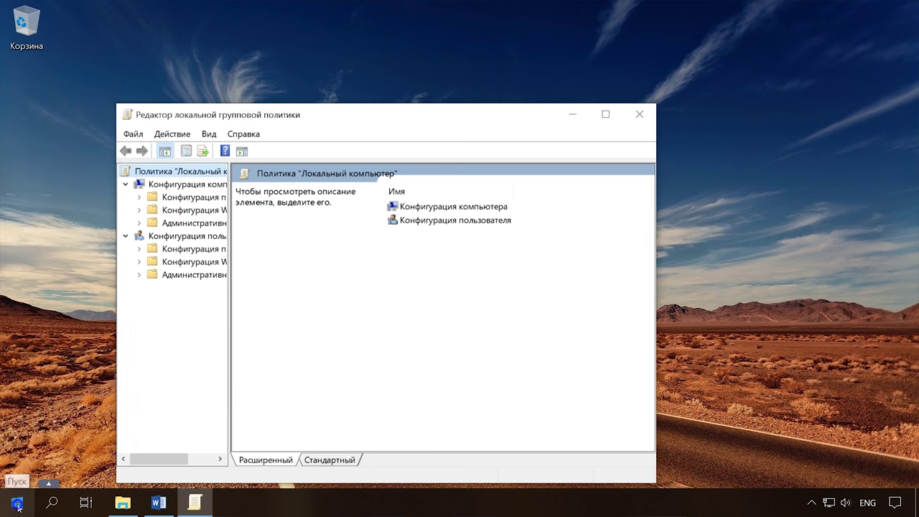
right_click(7, 509)
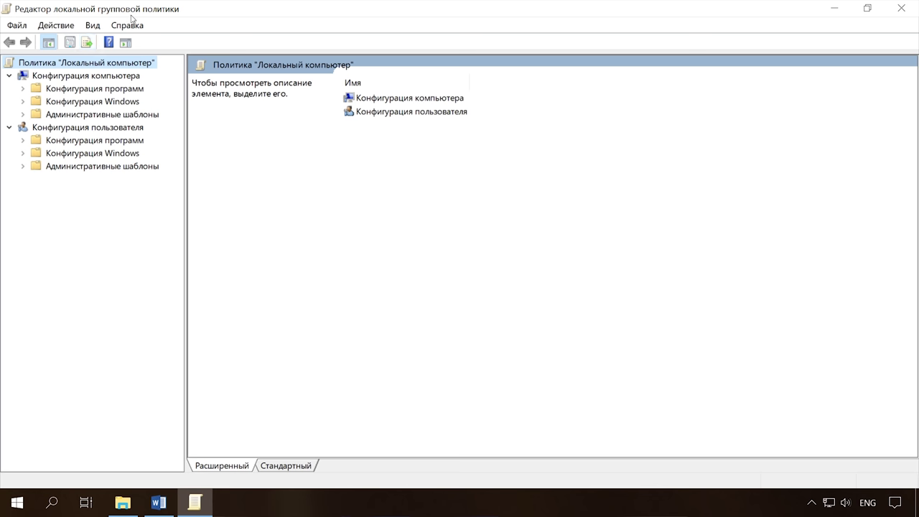
- Open the policy "Запрет отображения экрана блокировки" under Конфигурация компьютера, Административные шаблоны, Панель управления, Персонализация
left_click(23, 115)
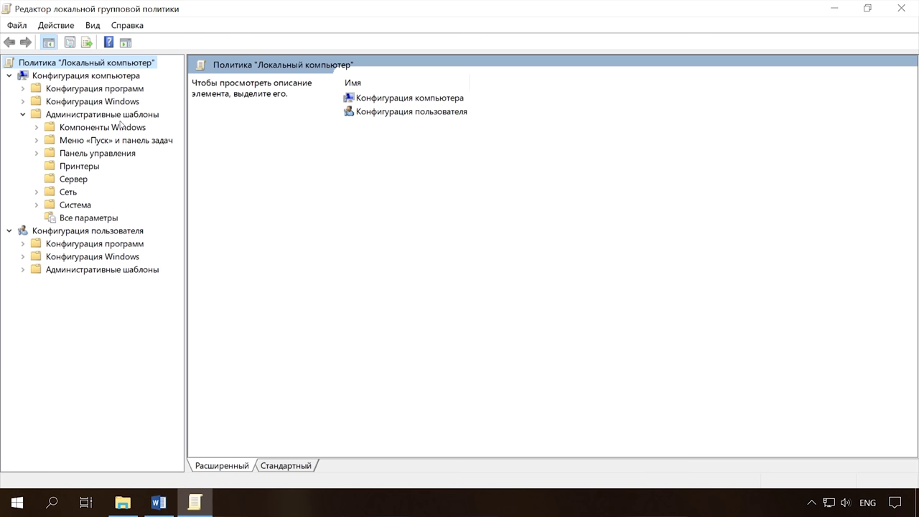
double_click(50, 154)
left_click(100, 169)
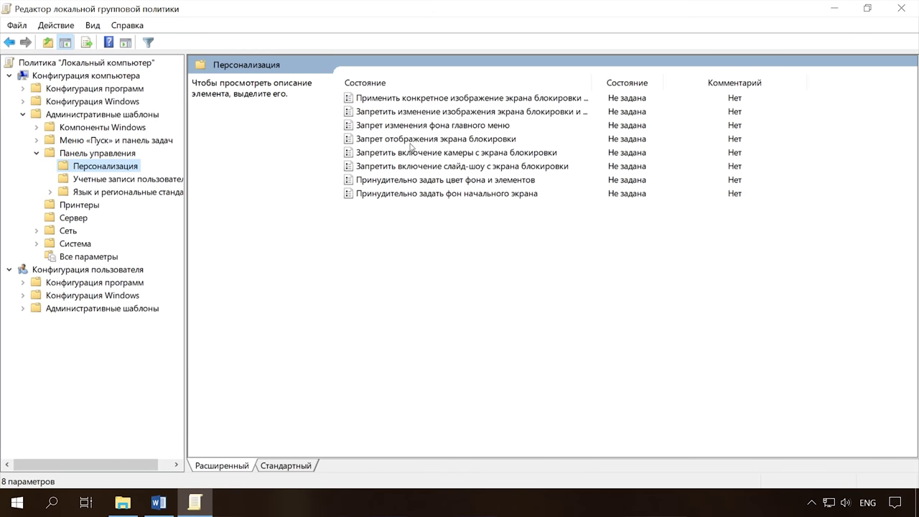
left_click(409, 141)
double_click(462, 143)
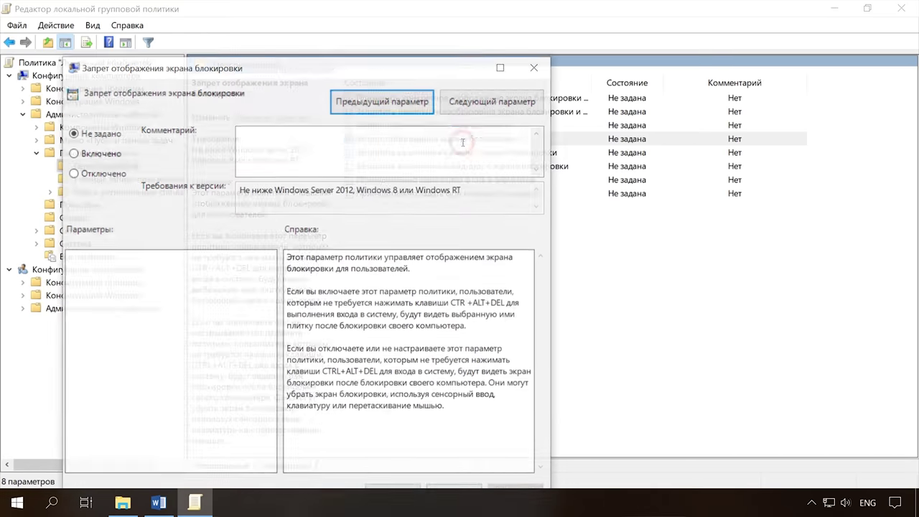
- Set the policy "Запрет отображения экрана блокировки" to Включено and save it
left_click_drag(384, 72, 391, 30)
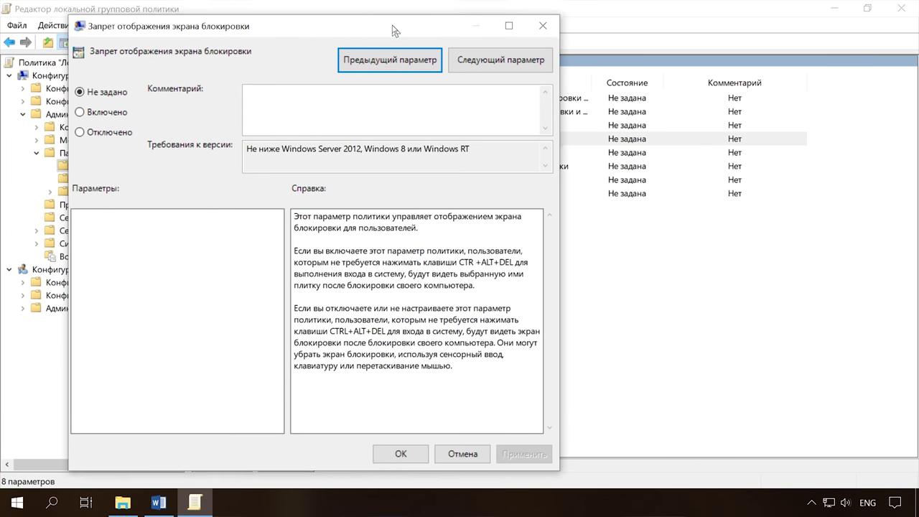
left_click(96, 116)
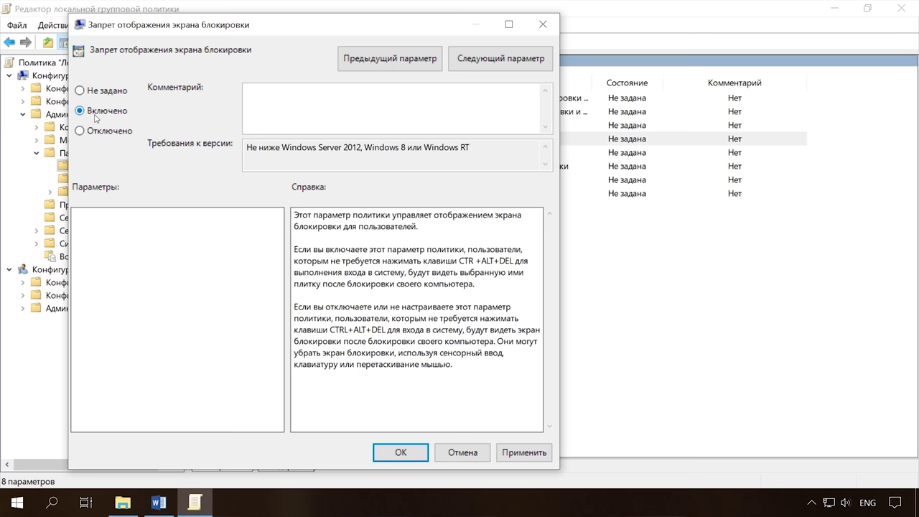
left_click(401, 452)
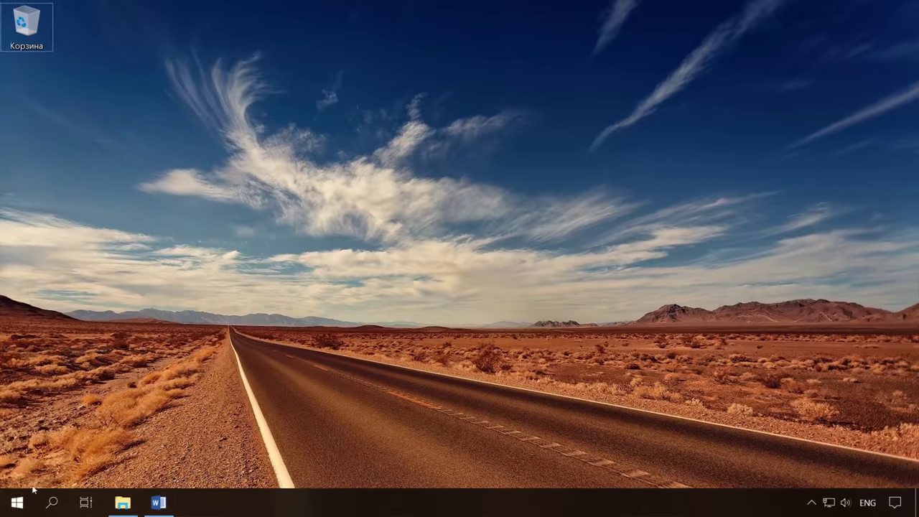
- Launch the Registry Editor by running regedit
right_click(17, 503)
left_click(63, 436)
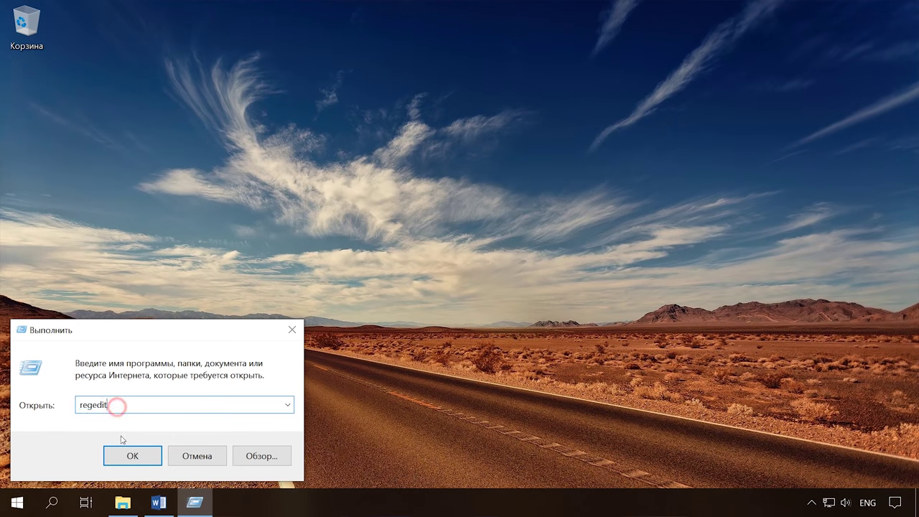
left_click(130, 457)
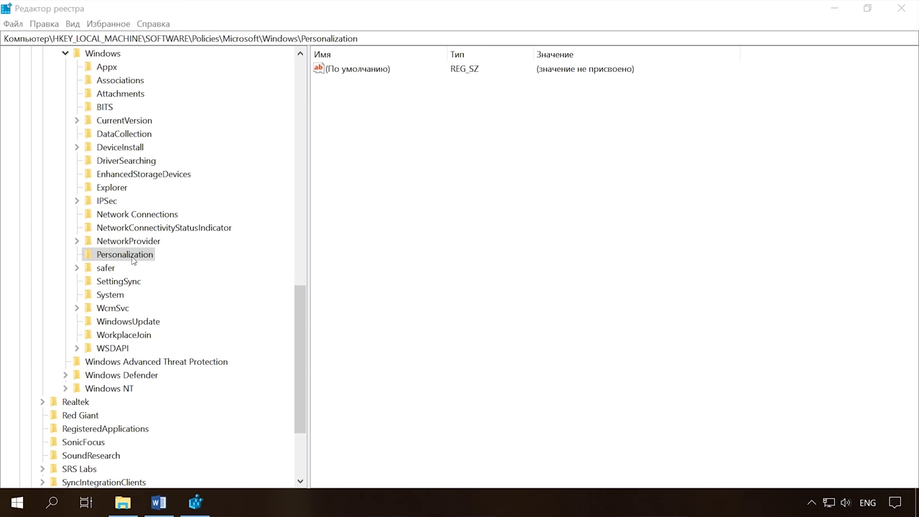
- Create a key named Personalization under HKEY_LOCAL_MACHINE\SOFTWARE\Policies\Microsoft\Windows
right_click(100, 56)
mouse_move(164, 78)
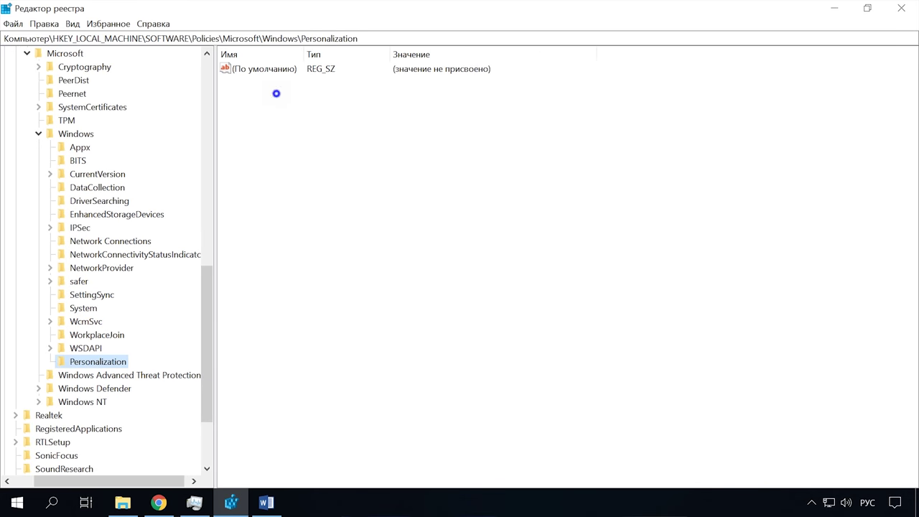
- Add a 32-bit DWORD value named NoLockScreen to the Personalization key and set it to 1
right_click(276, 94)
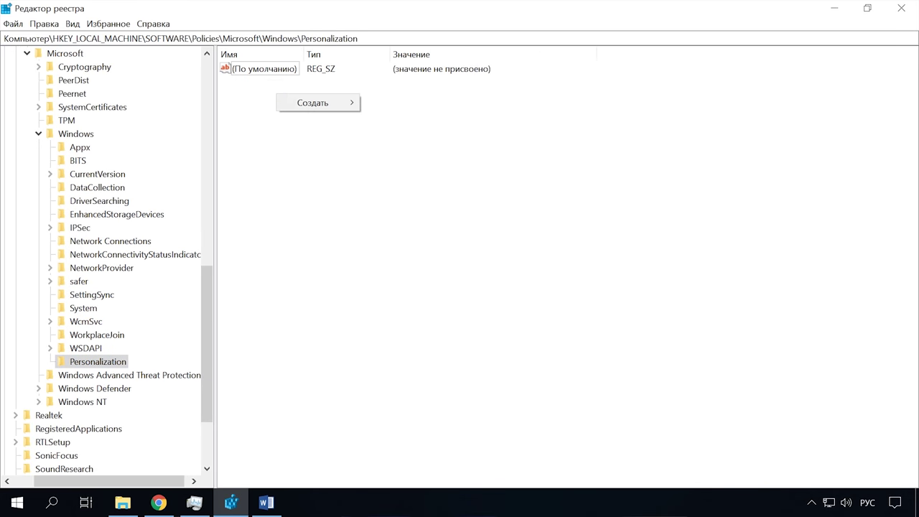
mouse_move(316, 103)
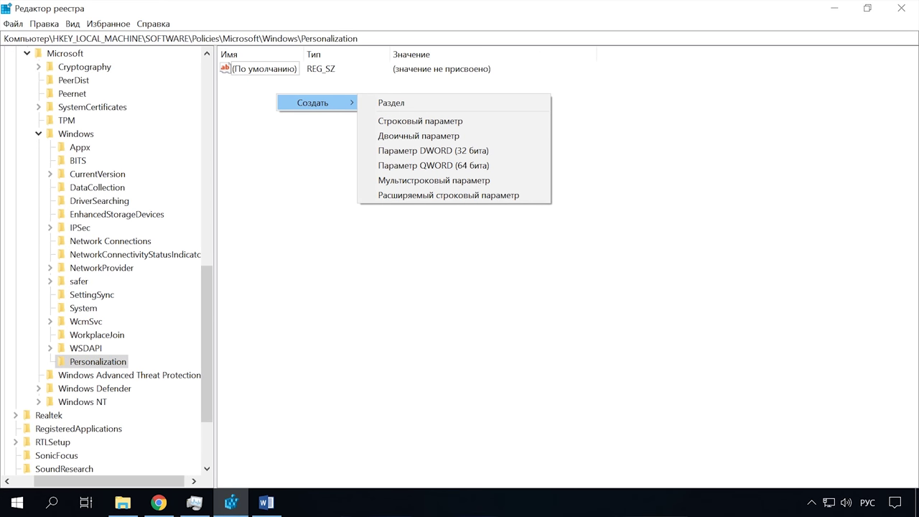
left_click(443, 151)
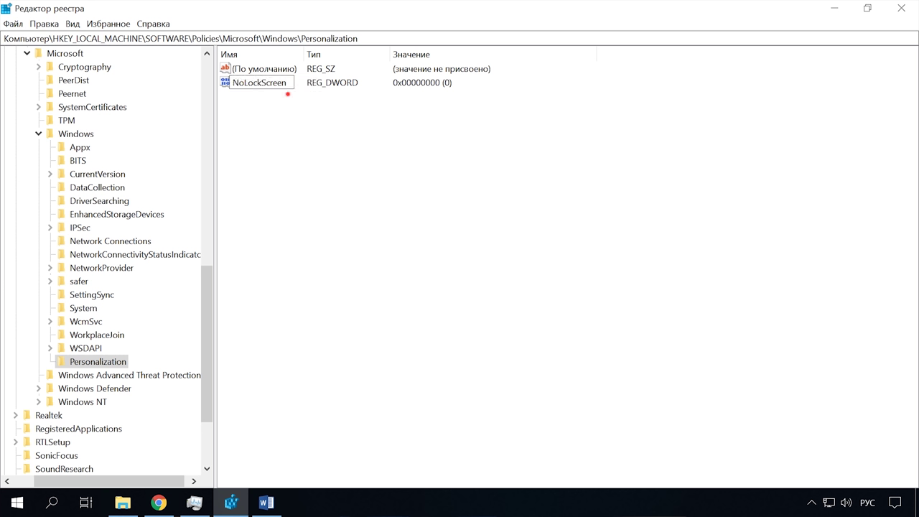
double_click(279, 84)
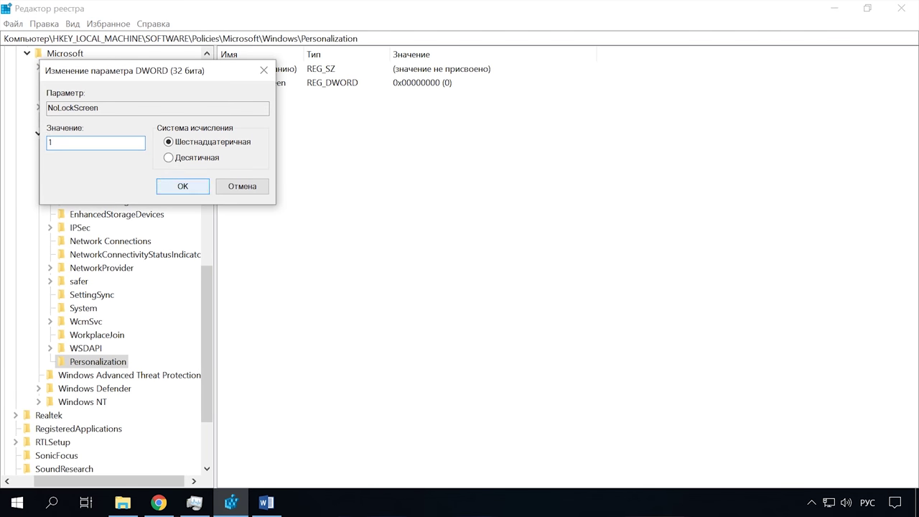
left_click(184, 187)
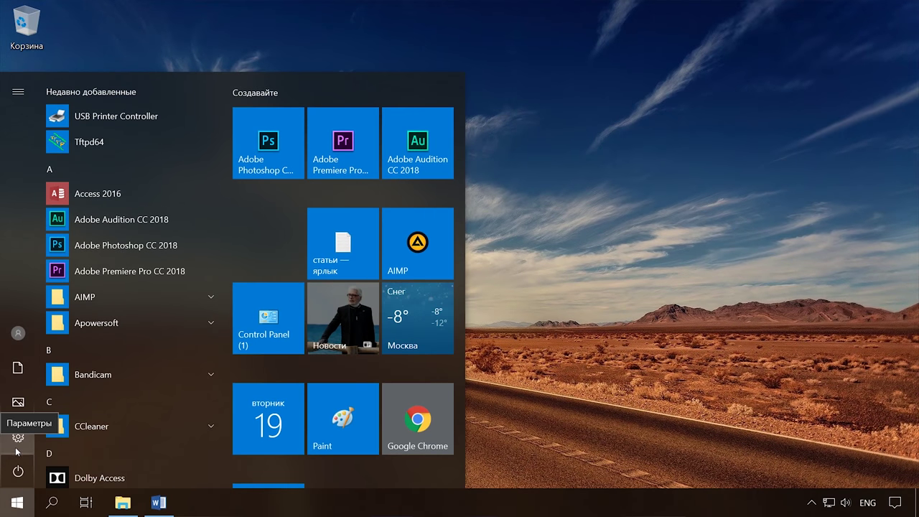
- Open the Персонализация section of Windows Settings
left_click(16, 448)
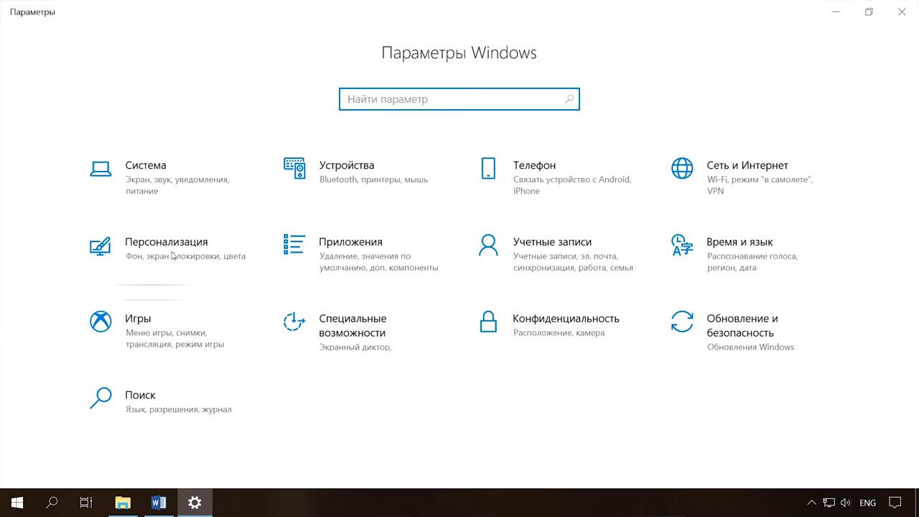
left_click(180, 252)
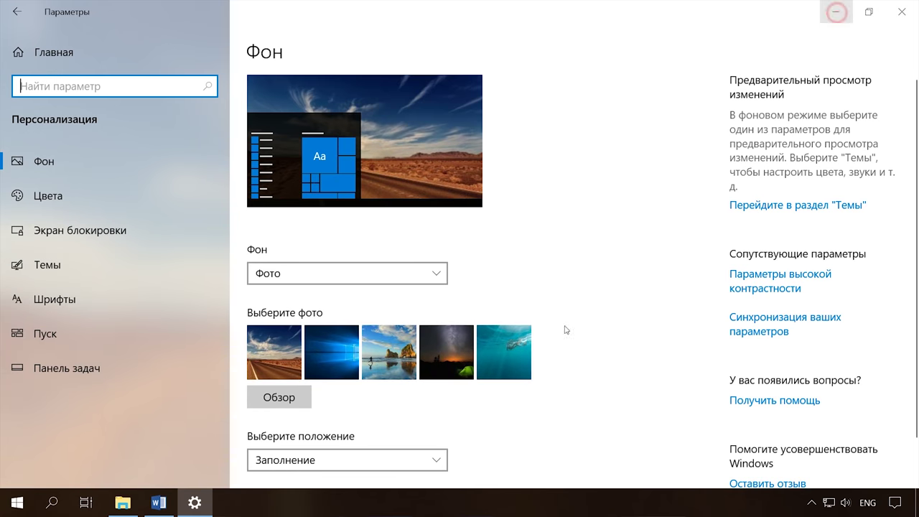
- Open the Экран блокировки page of the desktop personalization settings and view the option for showing the lock-screen background on the sign-in screen
left_click(836, 12)
right_click(441, 375)
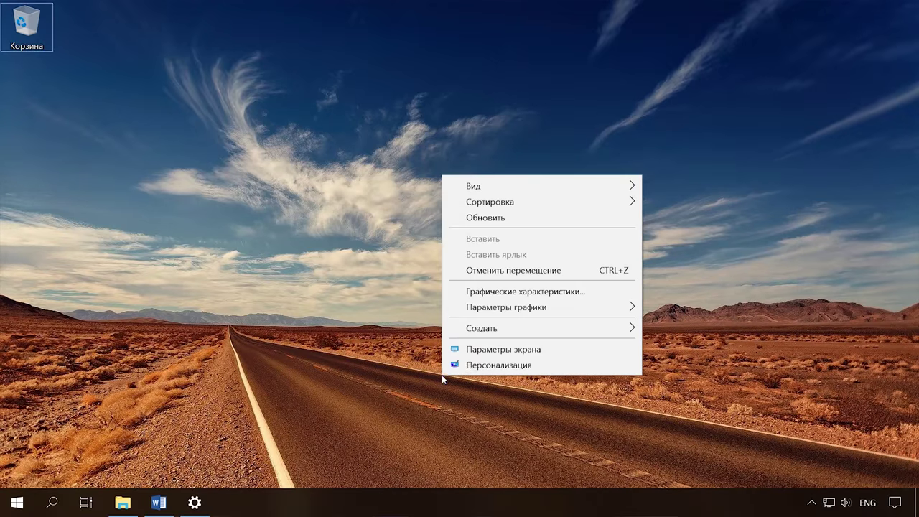
left_click(510, 367)
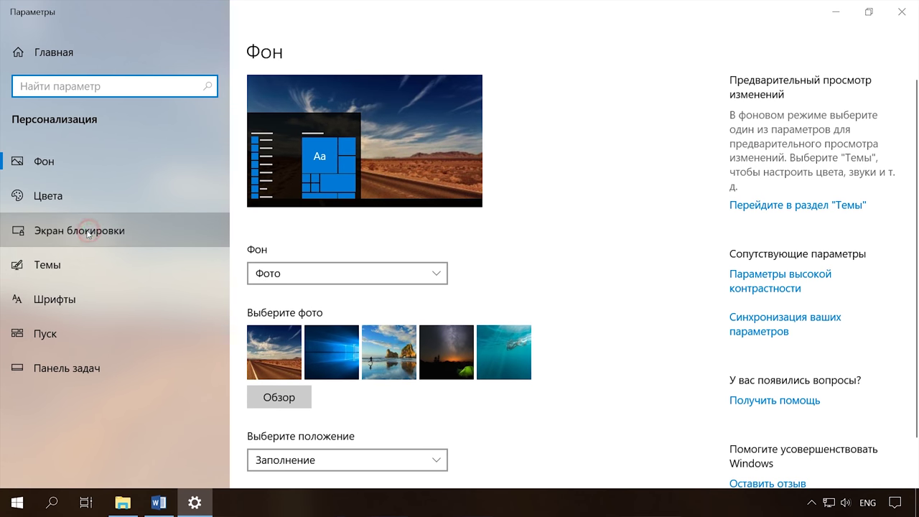
left_click(88, 233)
scroll(435, 357, "down", 3)
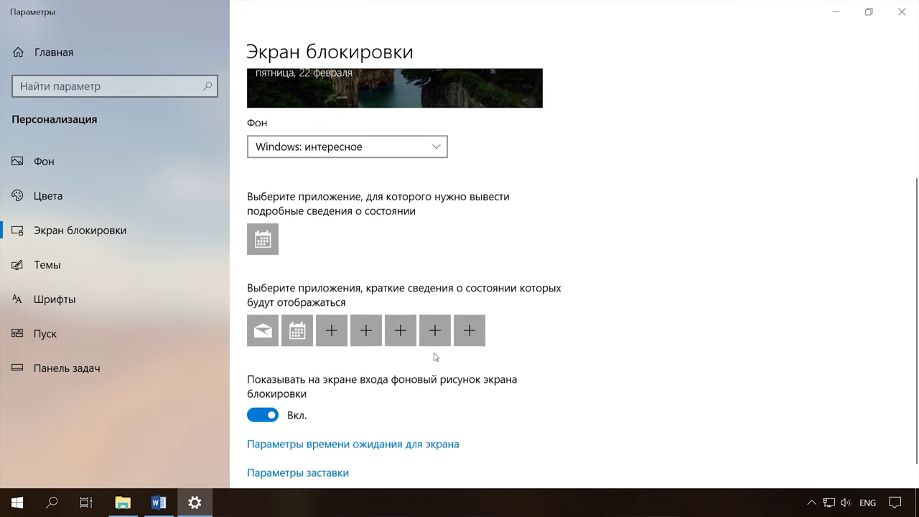
scroll(435, 356, "down", 1)
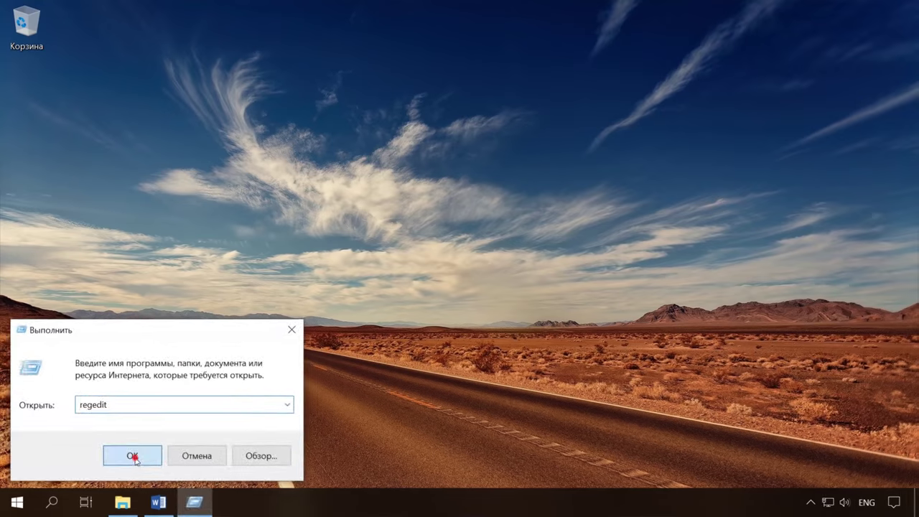
- Run regedit and add a 32-bit DWORD value DisableLogonBackgroundImage set to 1 under HKEY_LOCAL_MACHINE\SOFTWARE\Policies\Microsoft\Windows\System
left_click(133, 456)
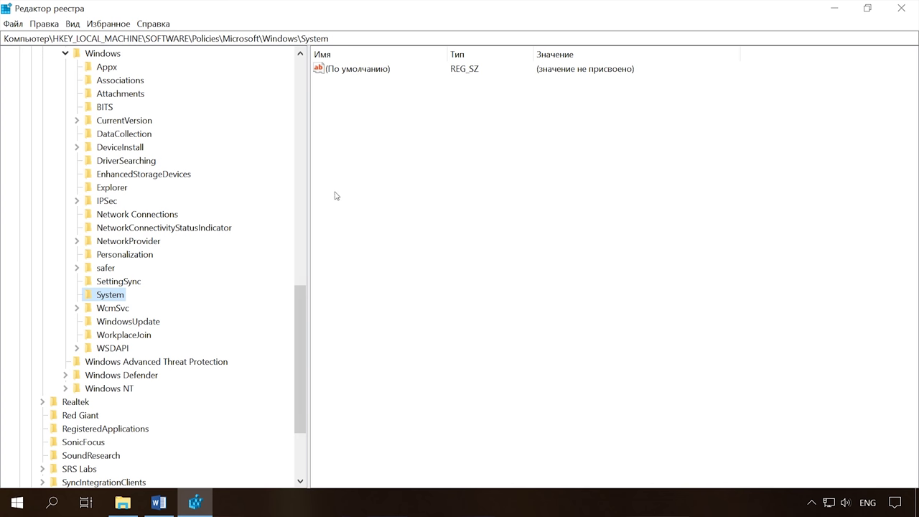
mouse_move(379, 112)
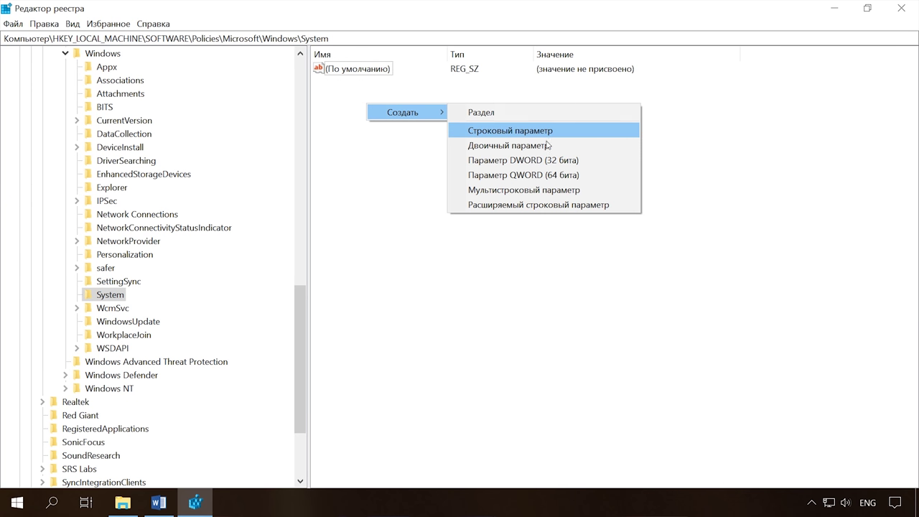
left_click(464, 154)
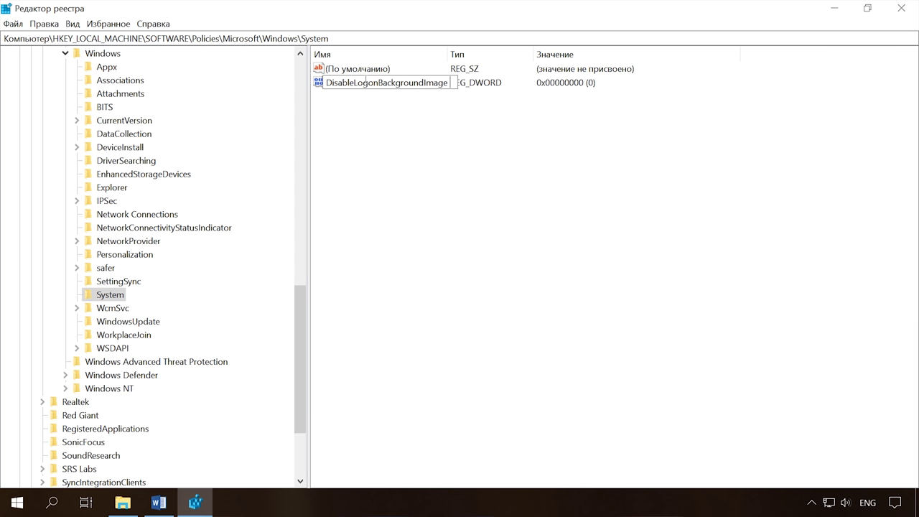
double_click(380, 85)
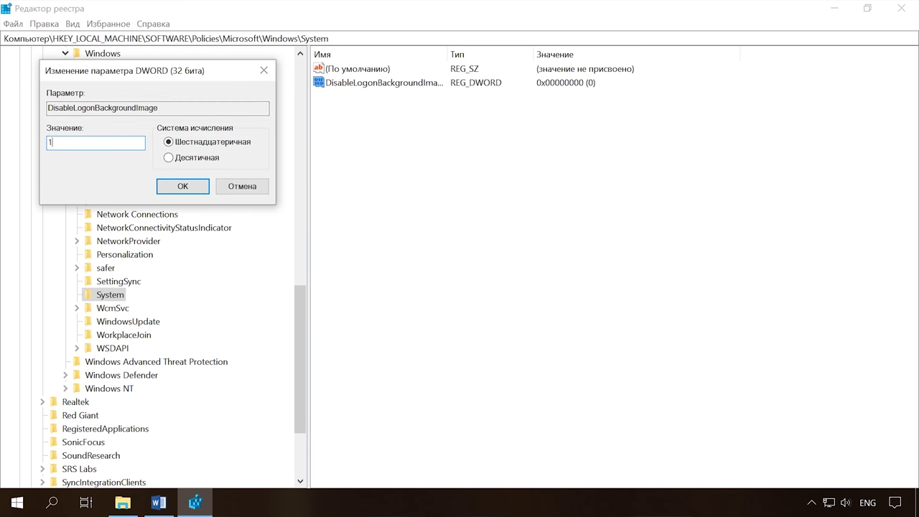
left_click(180, 186)
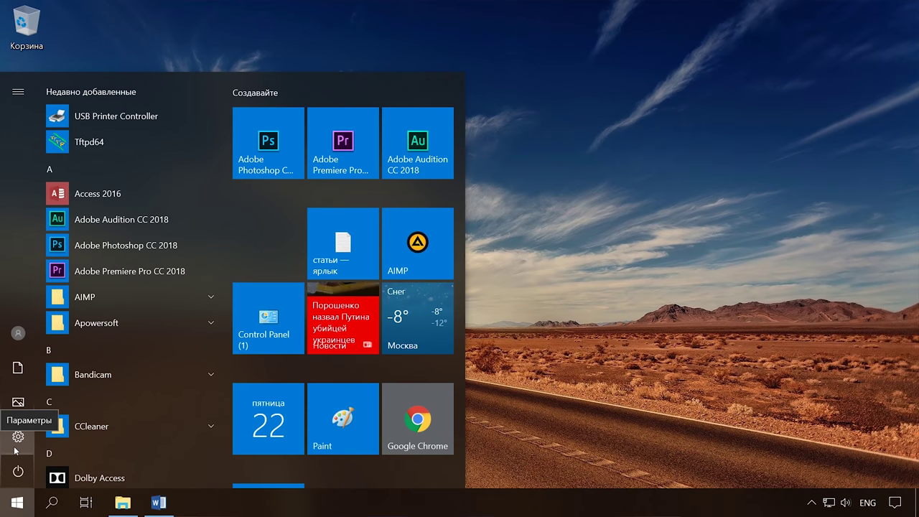
- Remove the sign-in PIN in the Параметры входа section of the Windows account settings, confirming with the account password
left_click(18, 436)
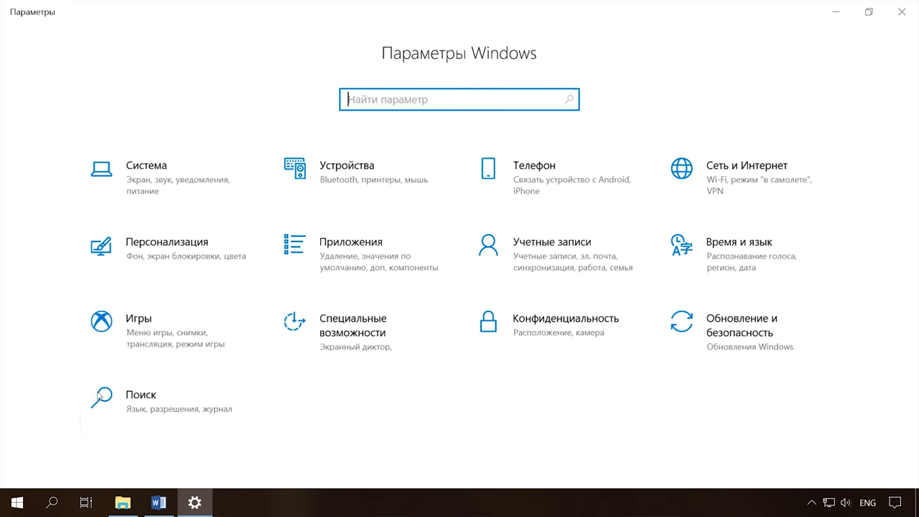
left_click(567, 254)
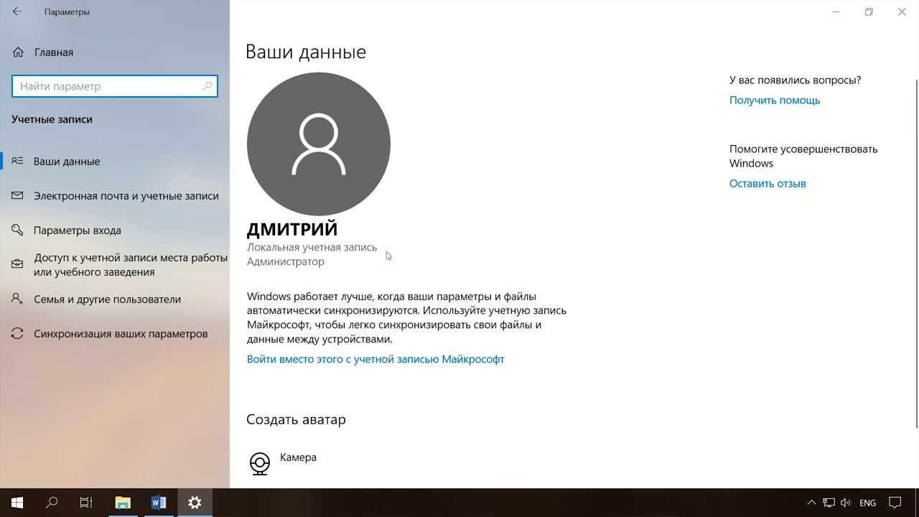
left_click(114, 235)
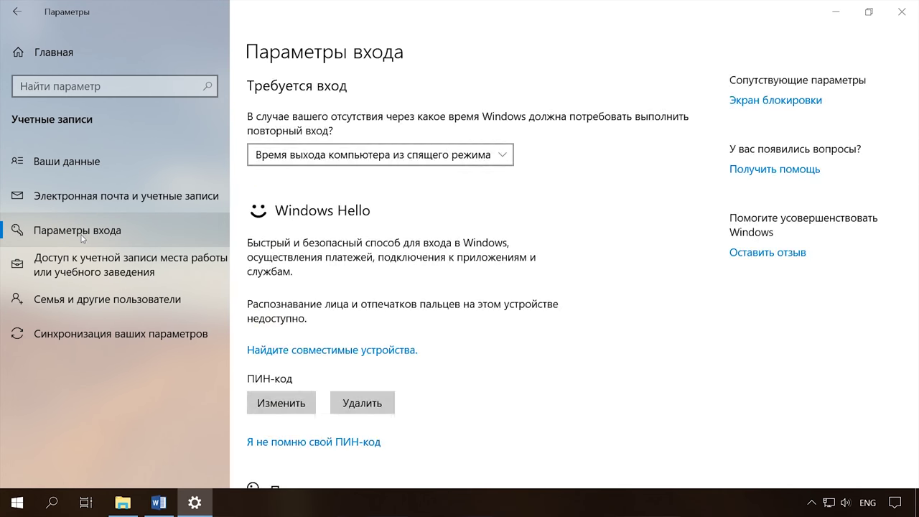
left_click(373, 408)
scroll(362, 402, "down", 3)
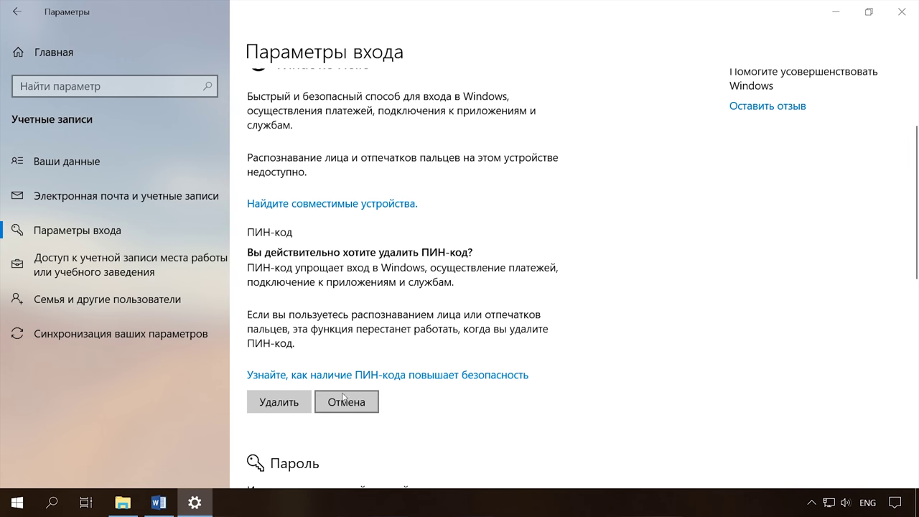
left_click(279, 405)
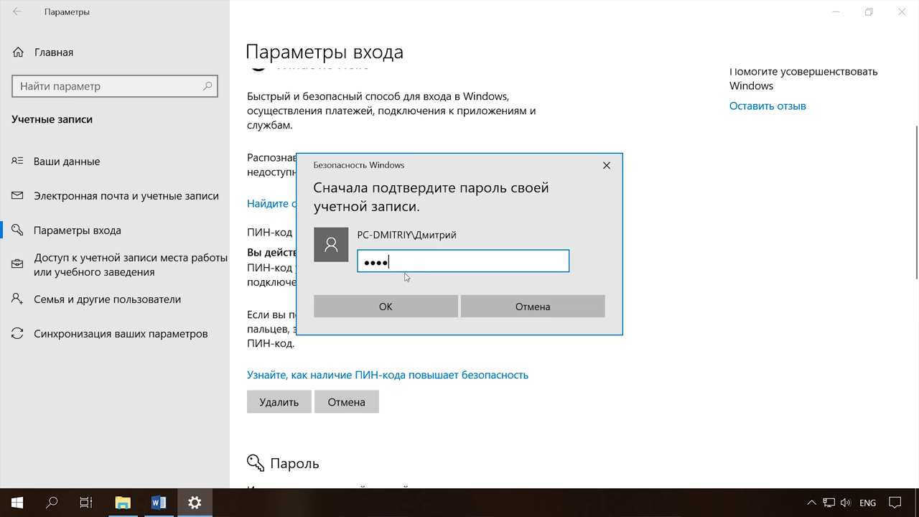
left_click(407, 315)
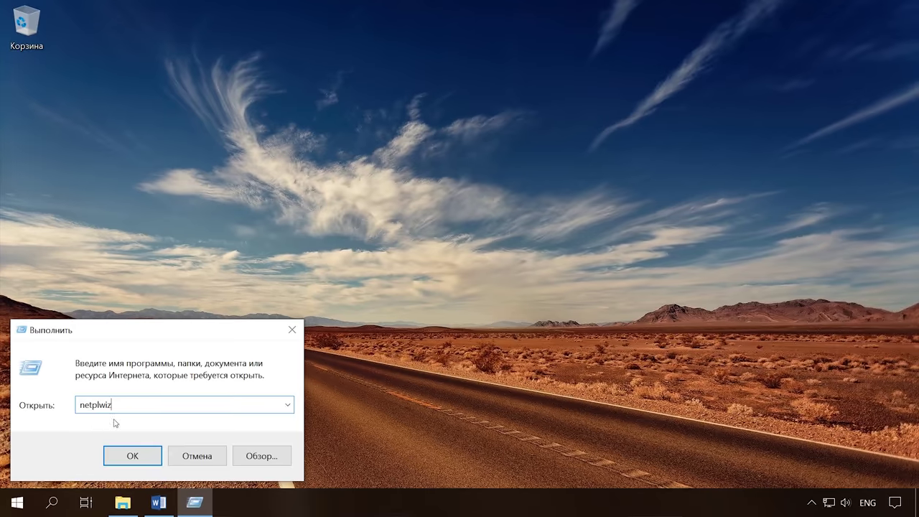
- Run netplwiz, turn off the user name and password requirement, and apply automatic sign-in with the account password
left_click(125, 457)
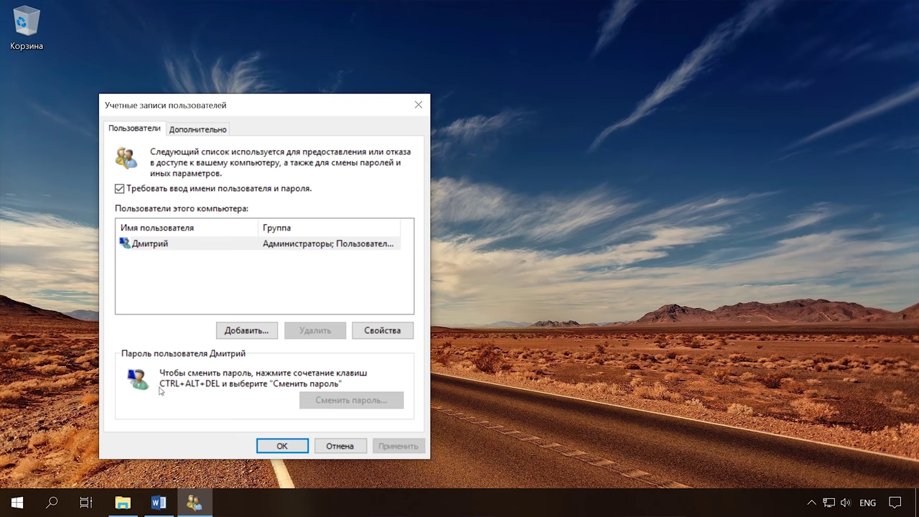
left_click(126, 191)
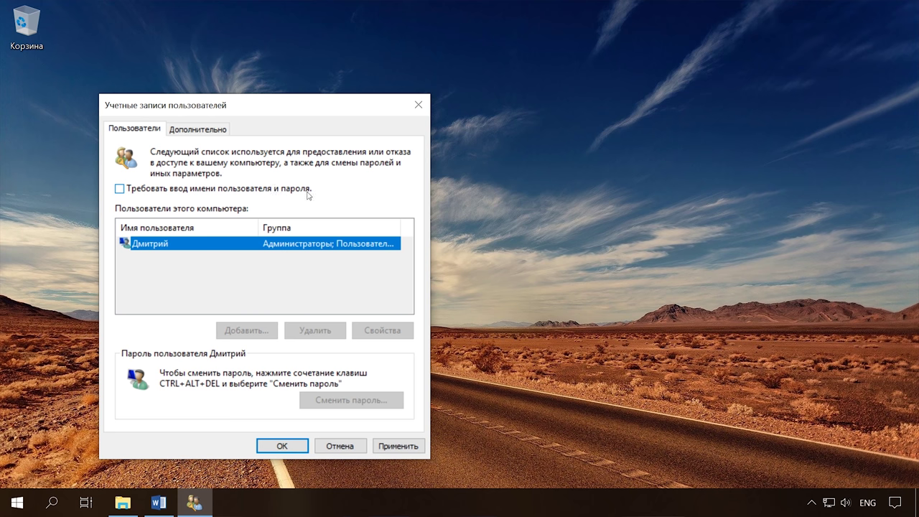
left_click(403, 452)
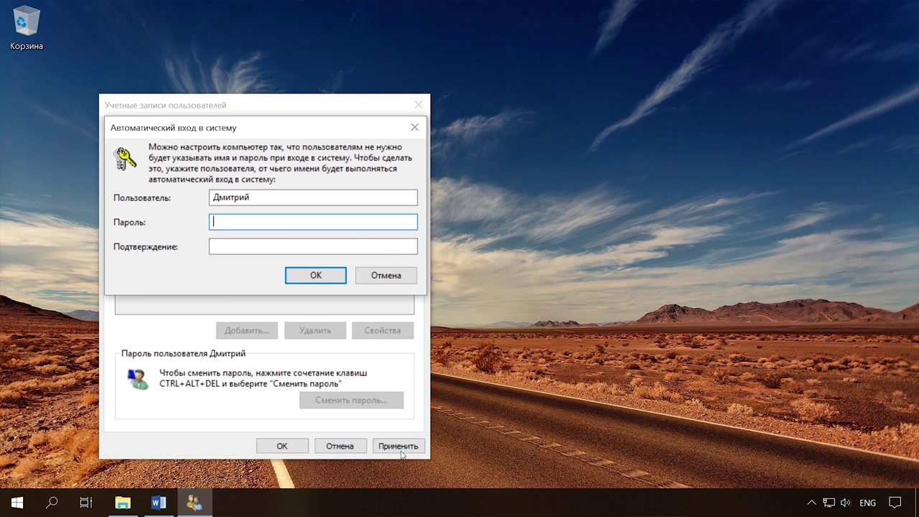
left_click(310, 275)
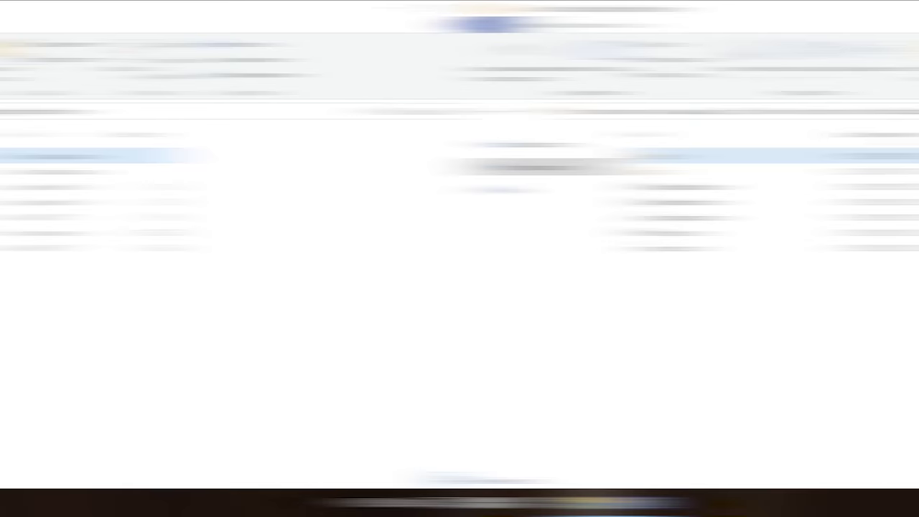
- Rename the Microsoft.LockApp_cw5n1h2txyewy folder in C:\Windows\SystemApps to Microsoft.LockApp_cw5n1h2txyewy1, granting administrator rights
left_click(138, 111)
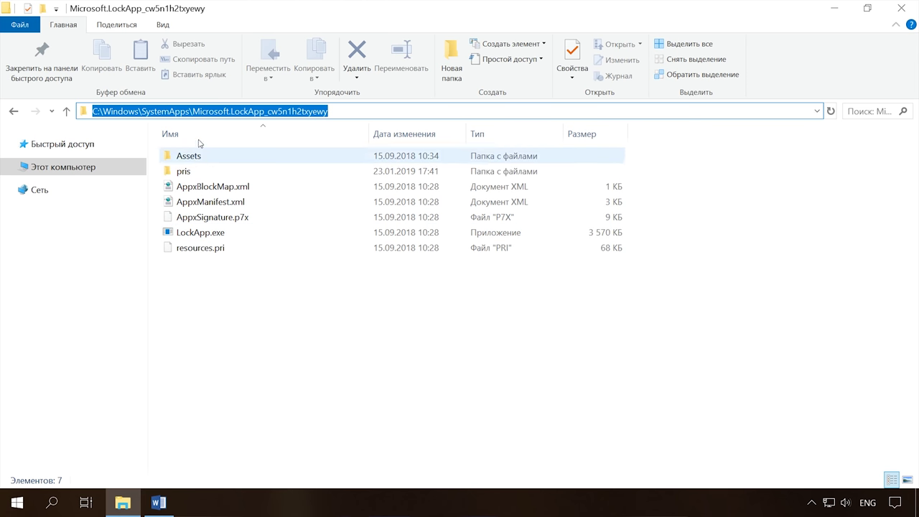
left_click(69, 111)
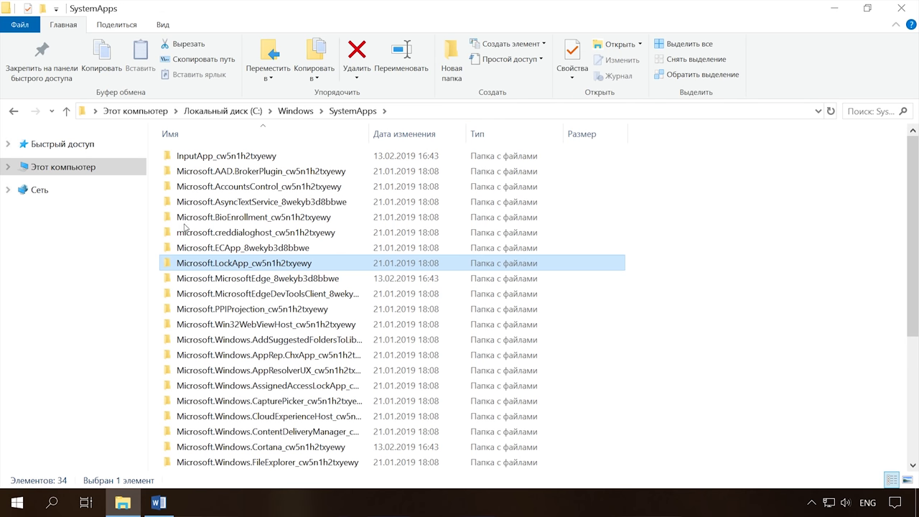
left_click(313, 264)
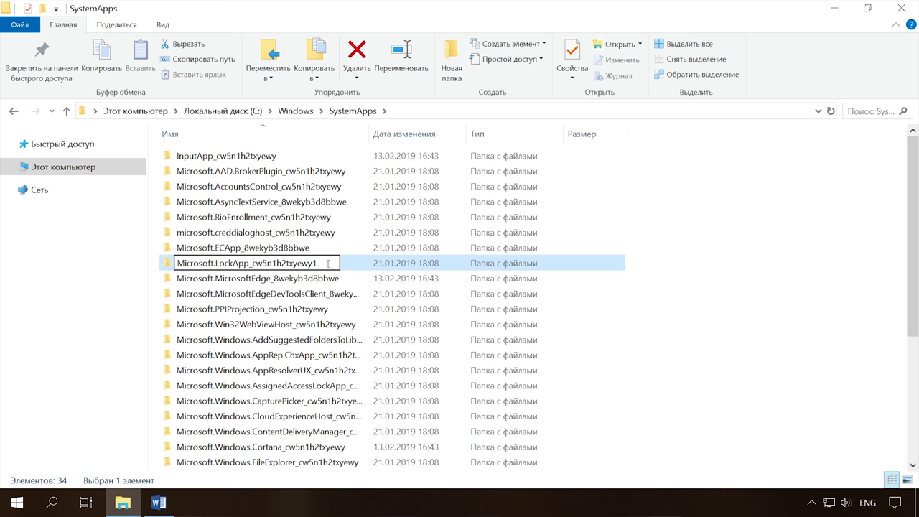
key("Return")
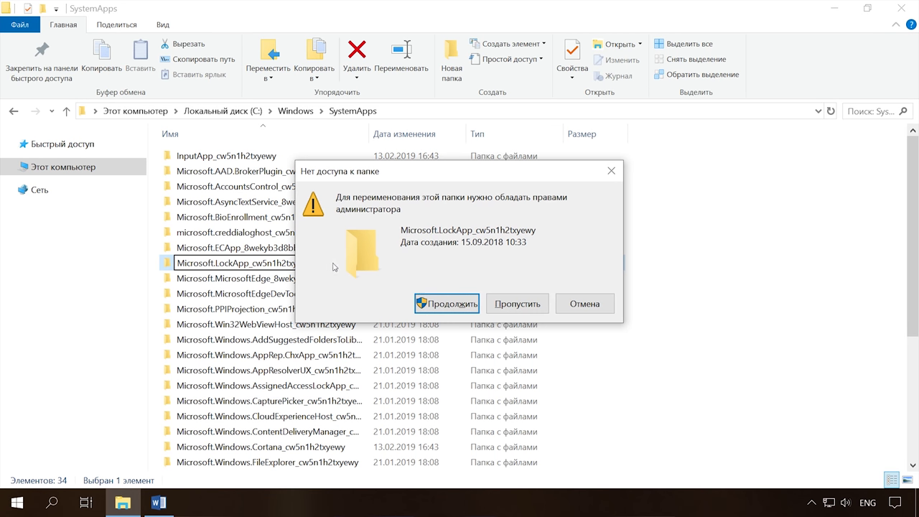
left_click(454, 304)
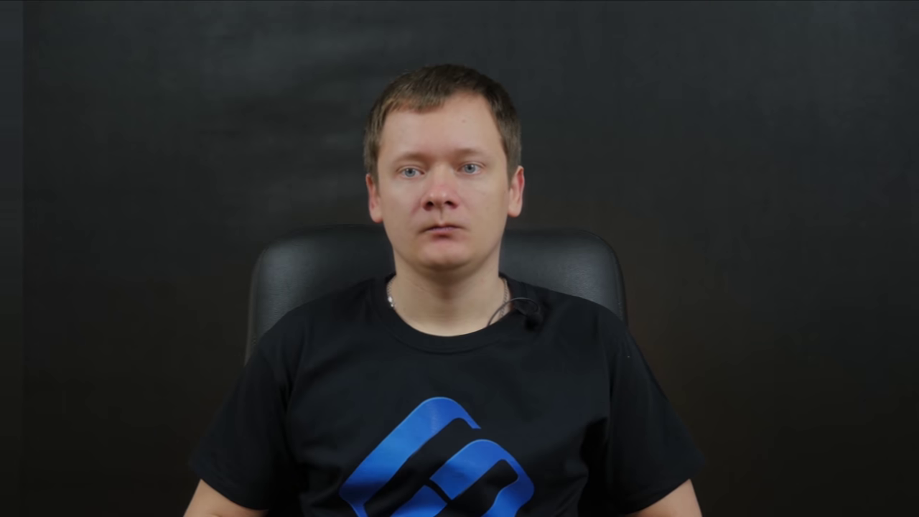
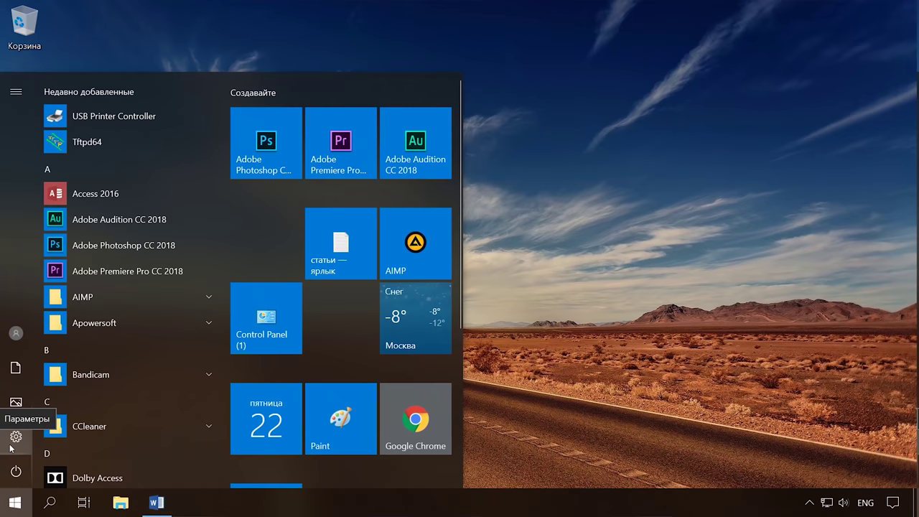
- Set the account picture to avatar.jpg from the Загрузки folder in the Ваши данные section of the Windows account settings
left_click(18, 444)
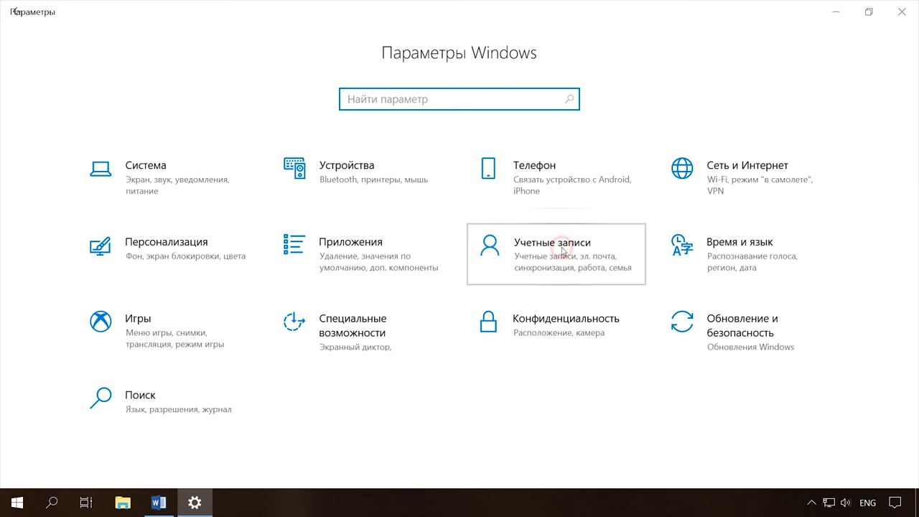
left_click(562, 252)
left_click(88, 164)
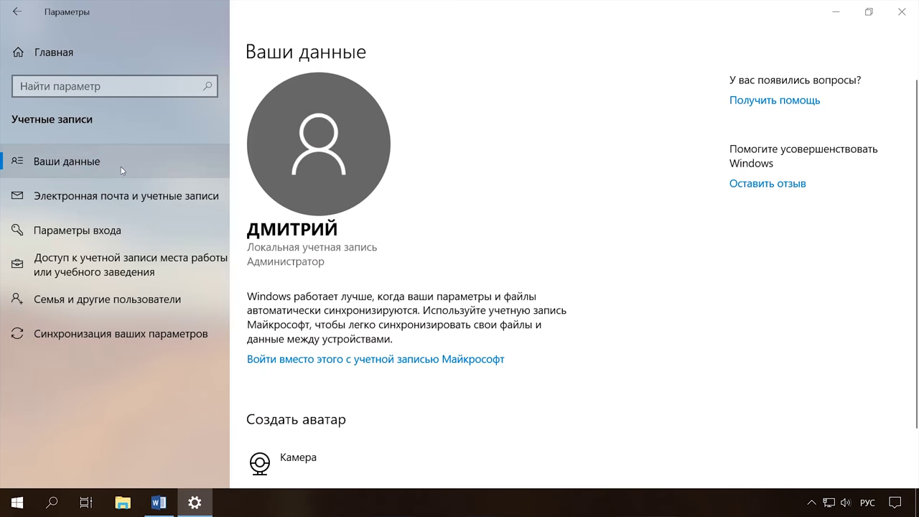
scroll(322, 430, "down", 1)
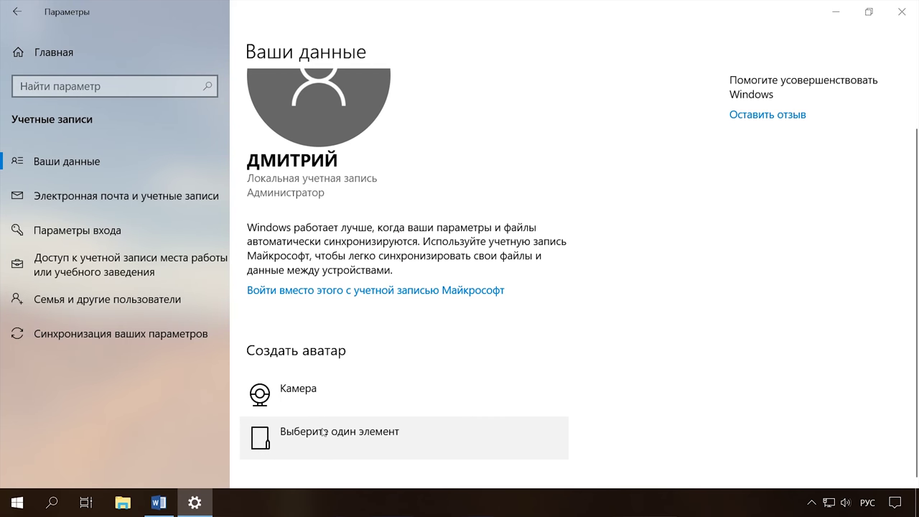
left_click(331, 435)
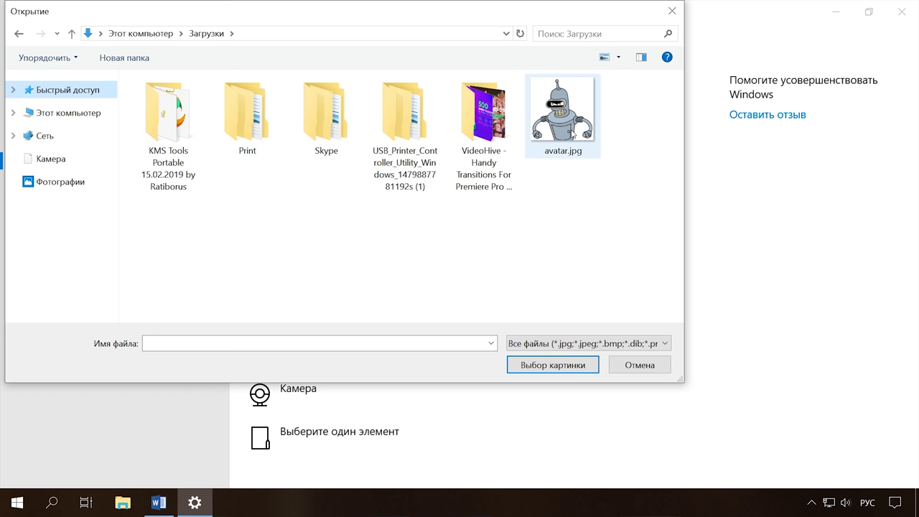
left_click(572, 136)
left_click(570, 367)
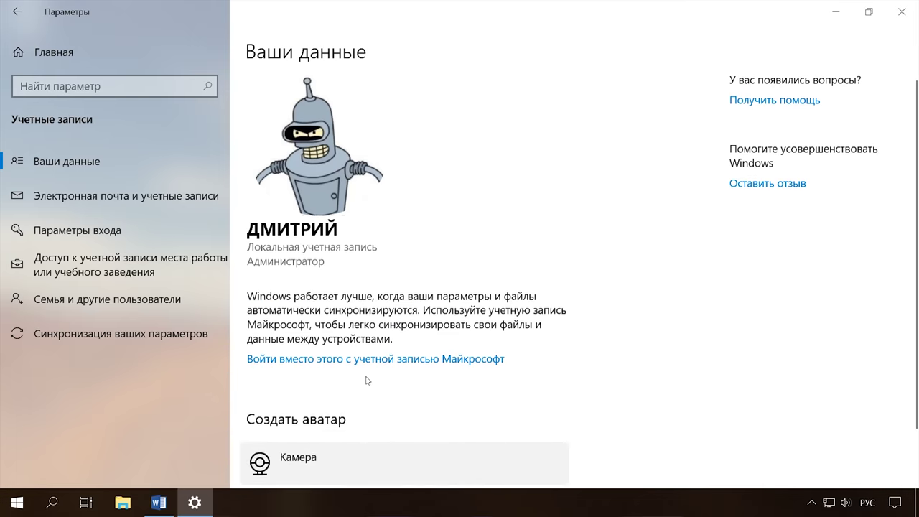
- Start creating an account avatar with the camera
left_click(325, 398)
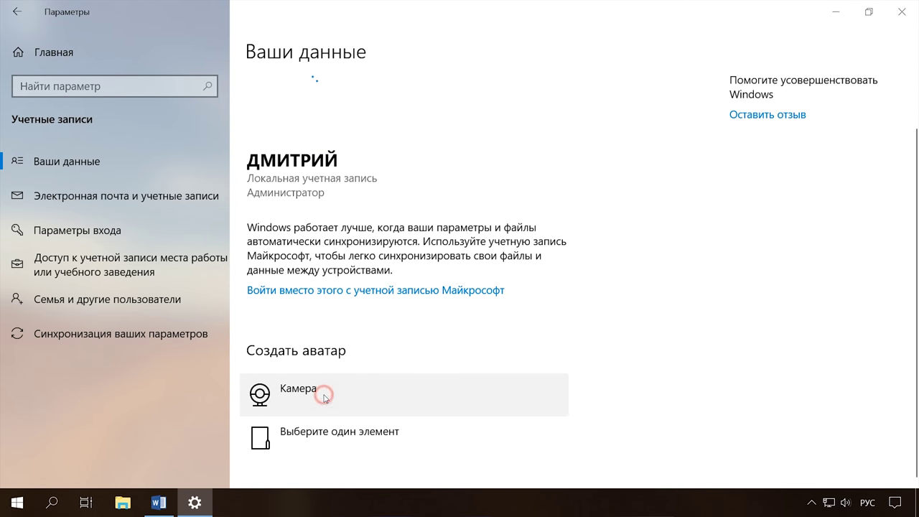